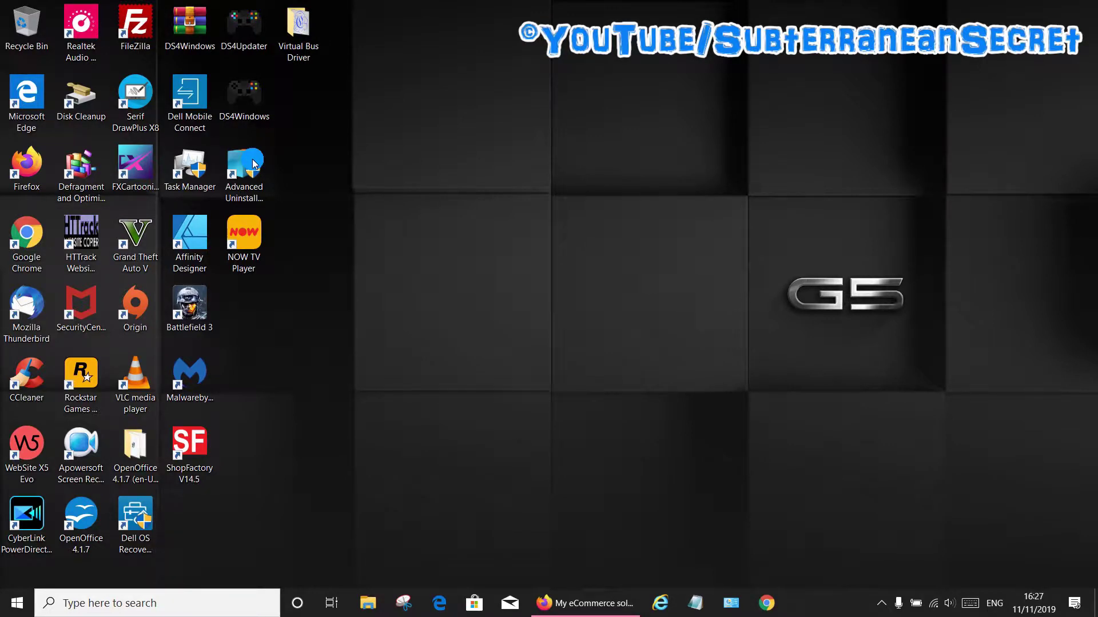
# Check ShopFactory's trial countdown, then launch Advanced Uninstaller PRO.
pyautogui.doubleClick(199, 442)
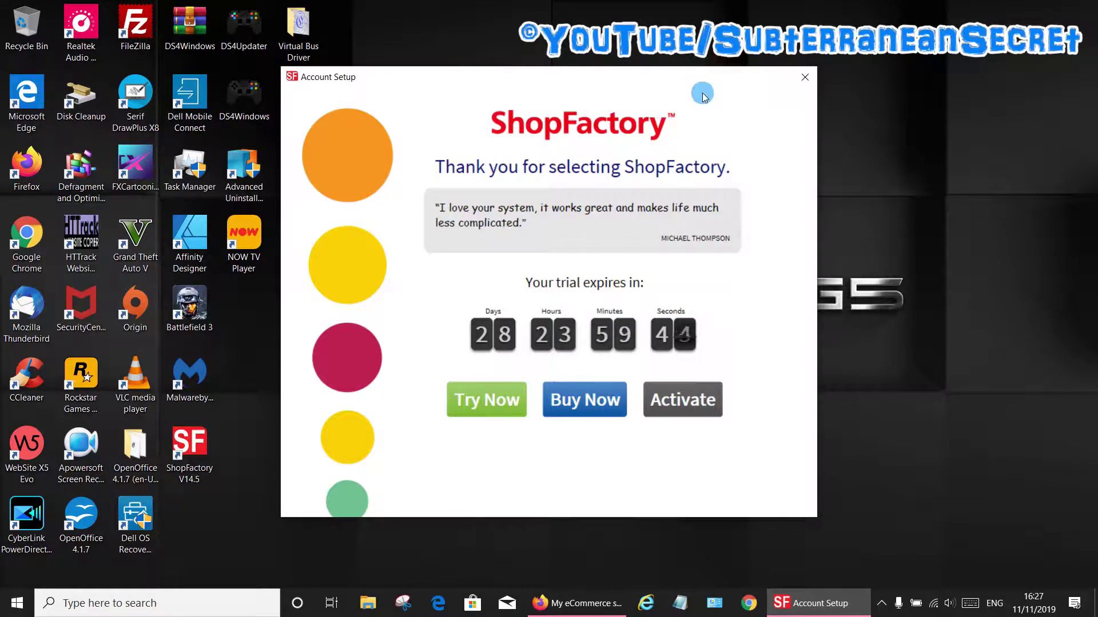
pyautogui.click(811, 89)
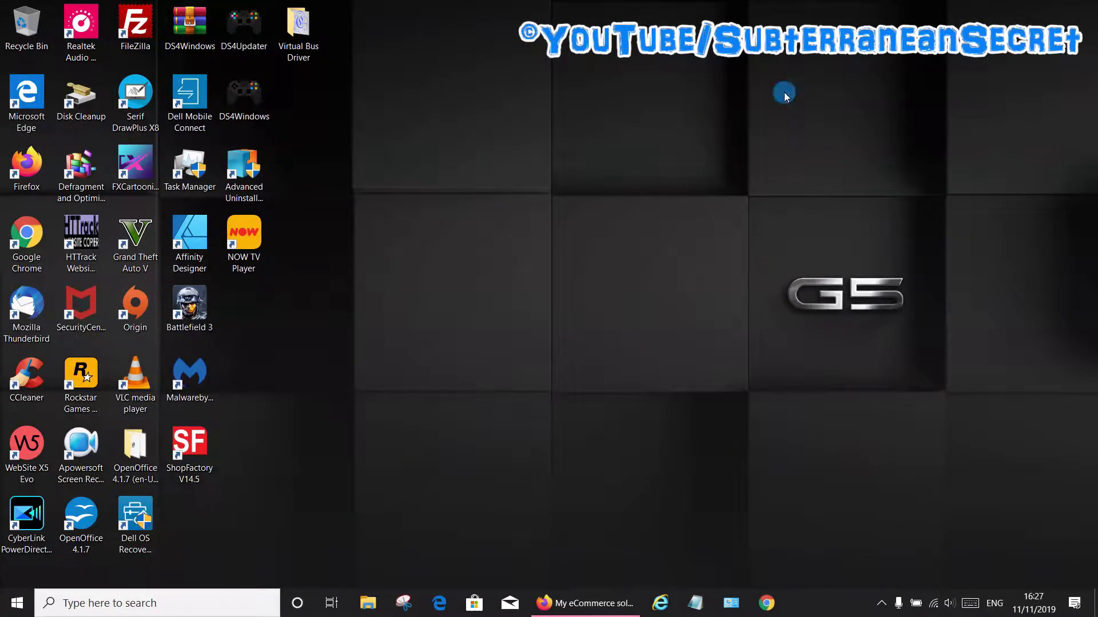
pyautogui.doubleClick(247, 179)
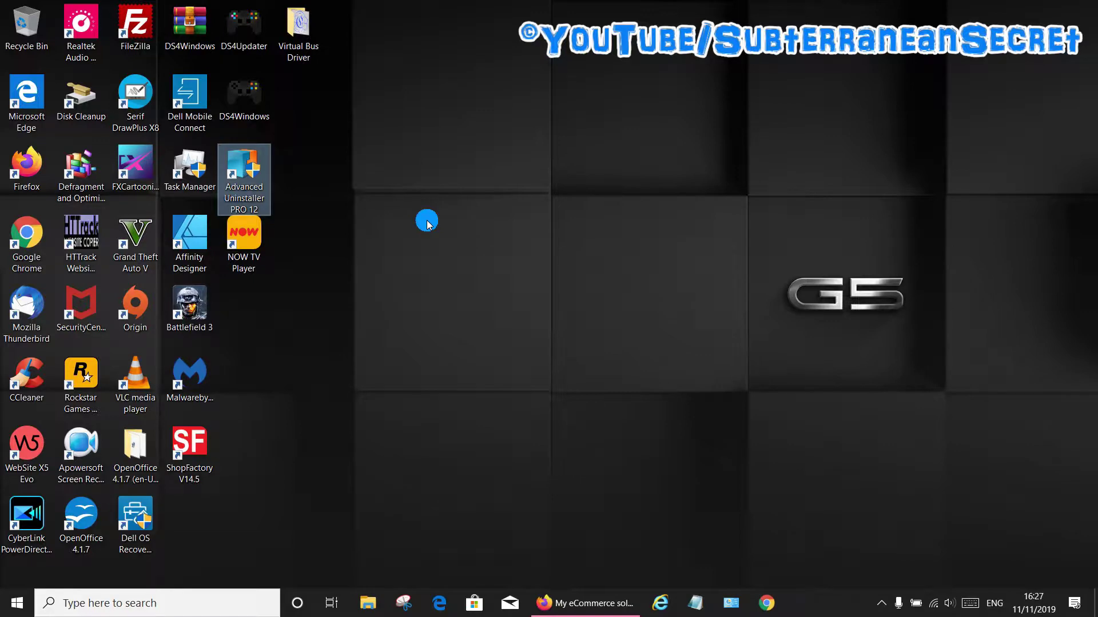
pyautogui.doubleClick(237, 159)
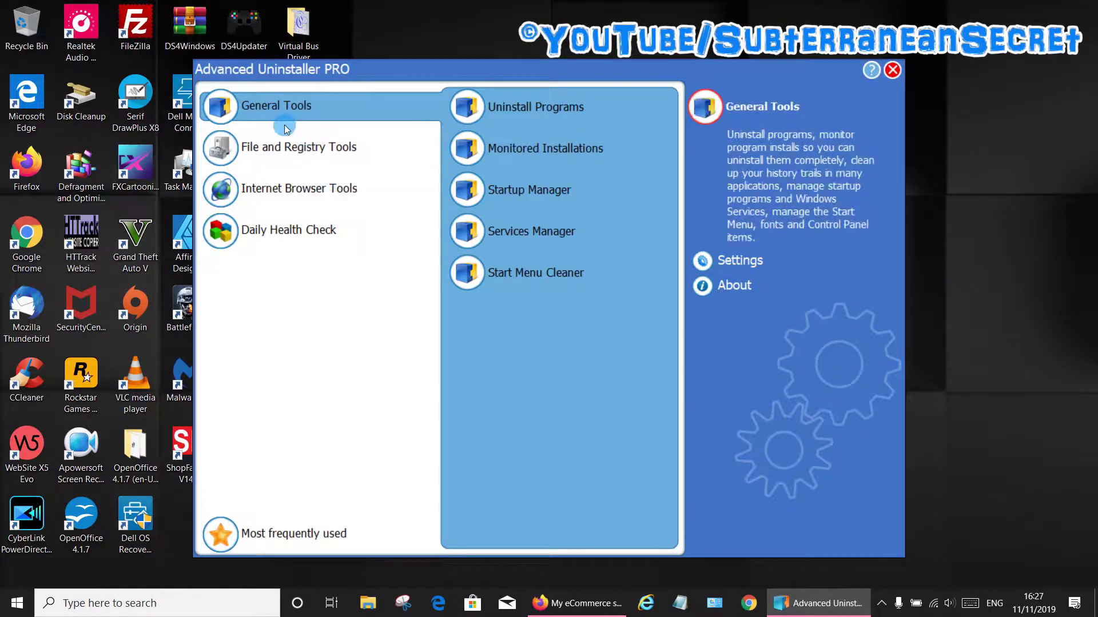
# Mark ShopFactory V14 in the installed programs list and start its uninstall.
pyautogui.click(500, 113)
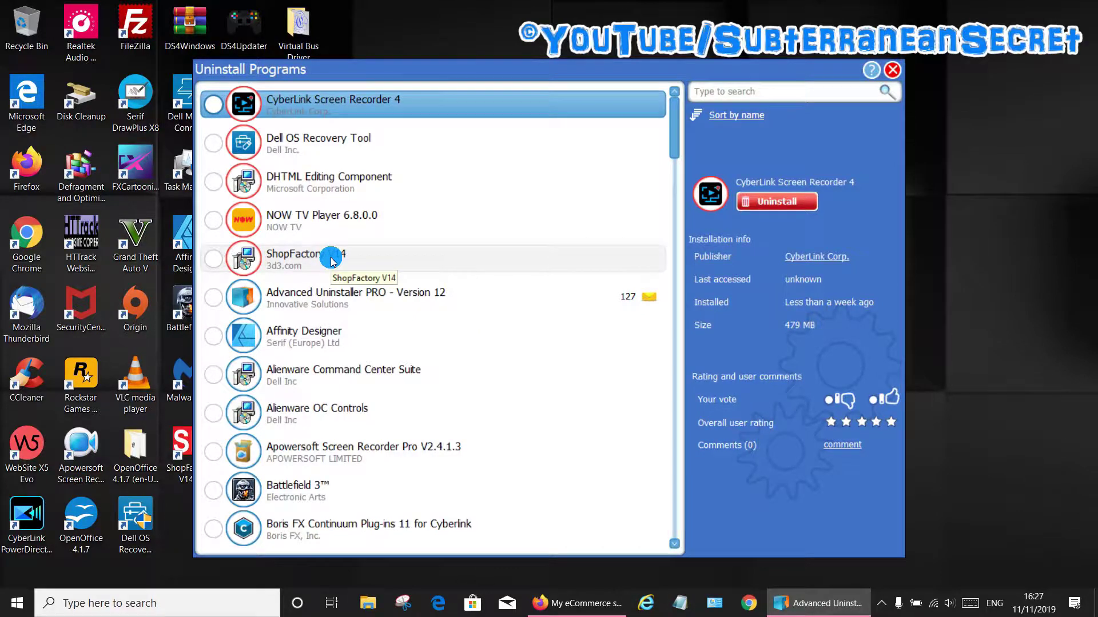
pyautogui.click(213, 263)
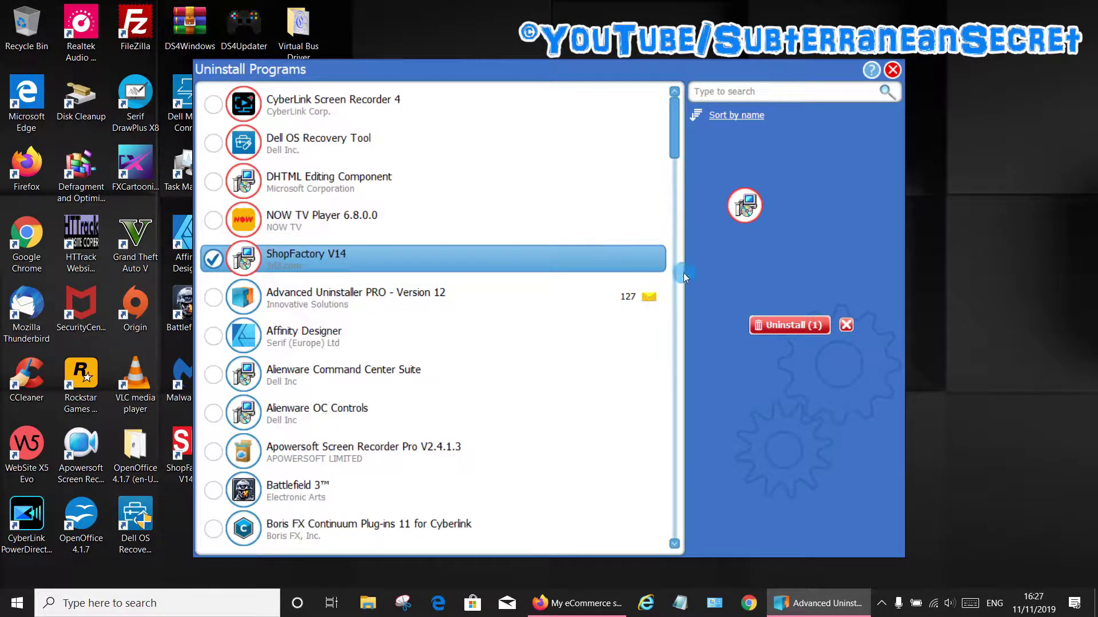
pyautogui.click(790, 324)
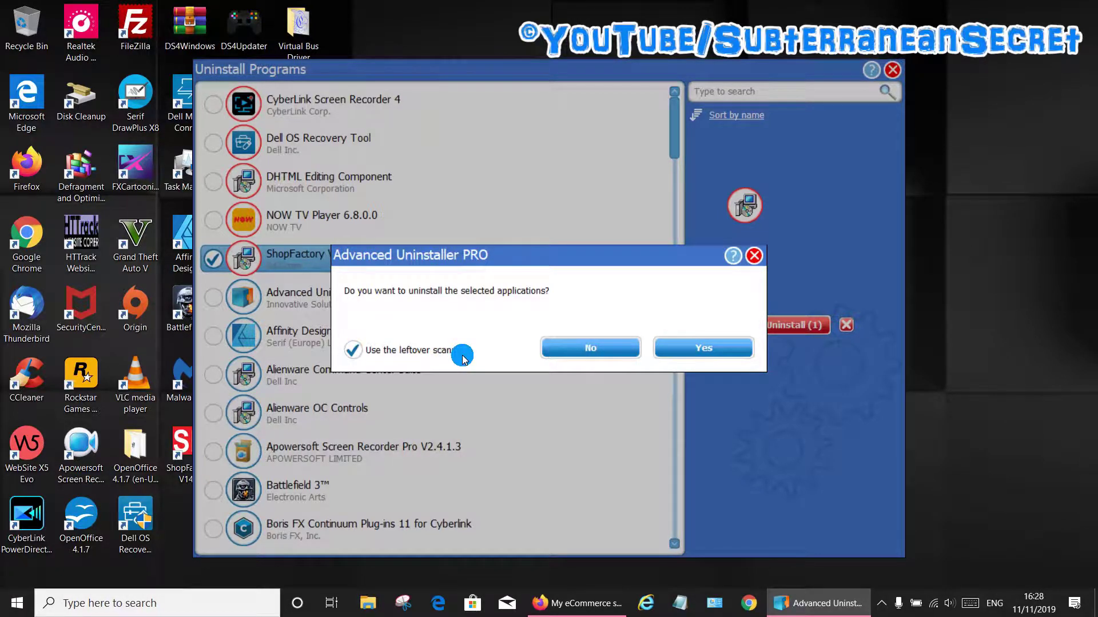
# Uninstall ShopFactory V14, delete its 28 leftover files and 2 registry entries, and close the uninstaller.
pyautogui.click(695, 345)
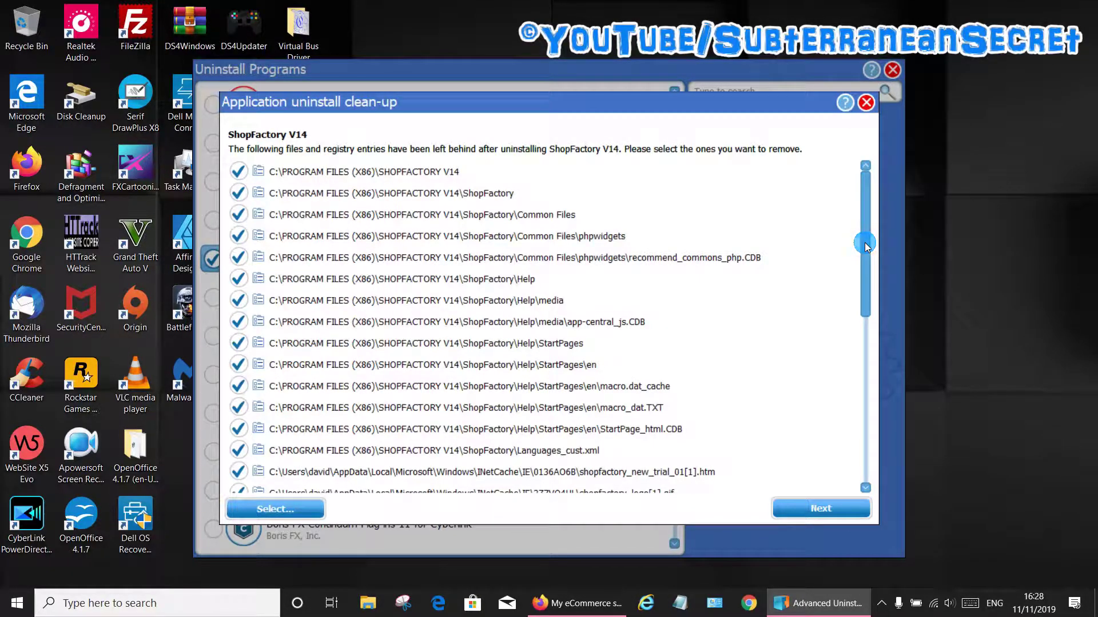
pyautogui.moveTo(865, 245); pyautogui.dragTo(876, 386)
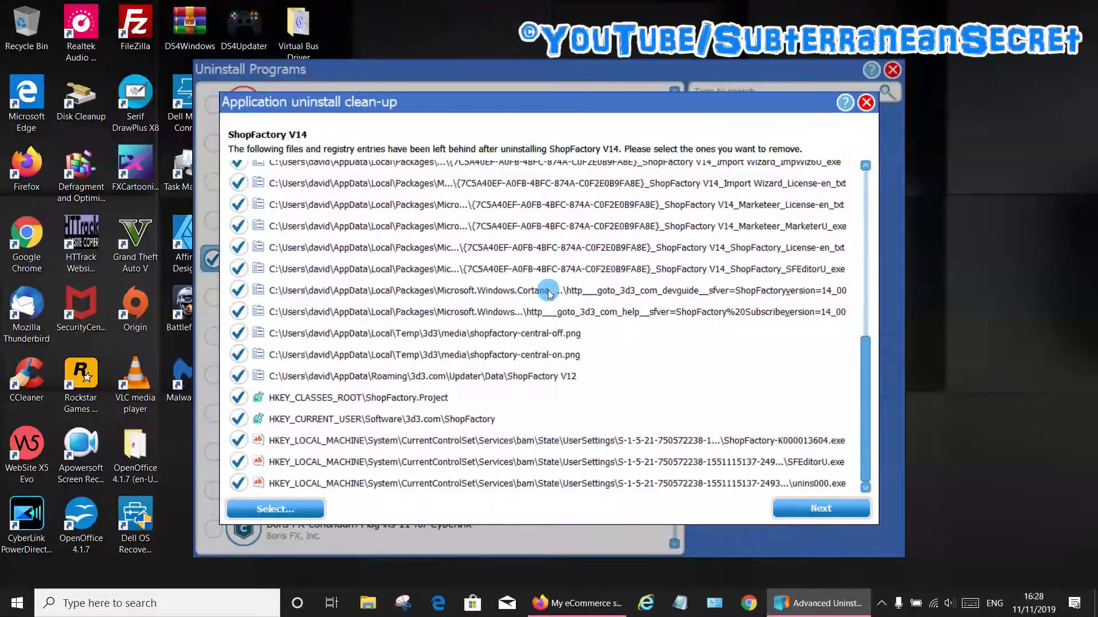
pyautogui.click(826, 513)
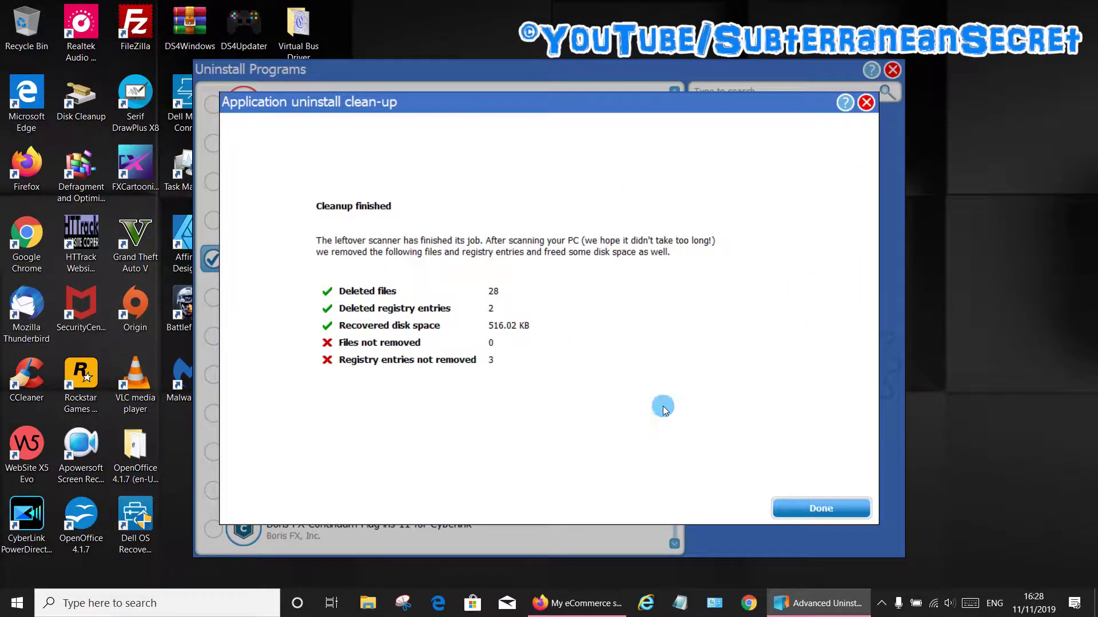
pyautogui.click(839, 511)
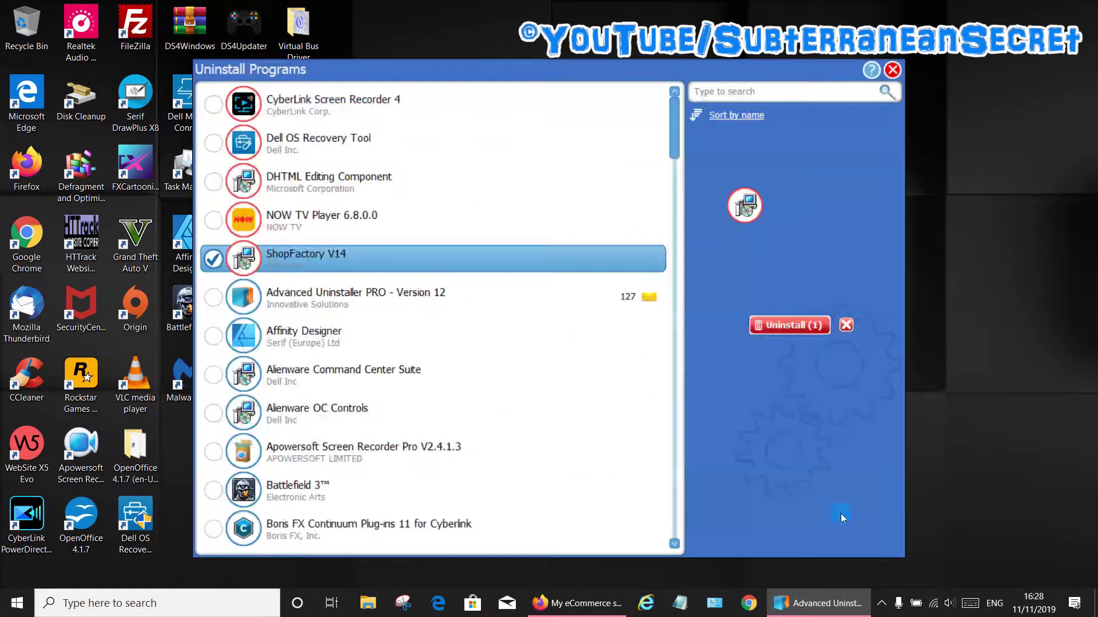
pyautogui.click(892, 71)
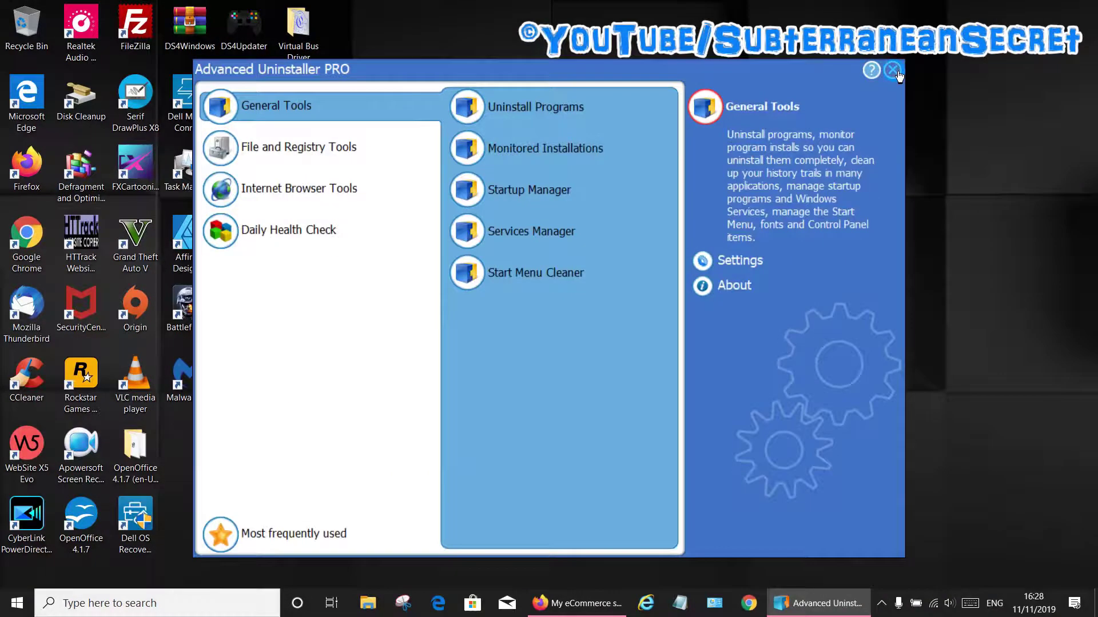
pyautogui.click(892, 71)
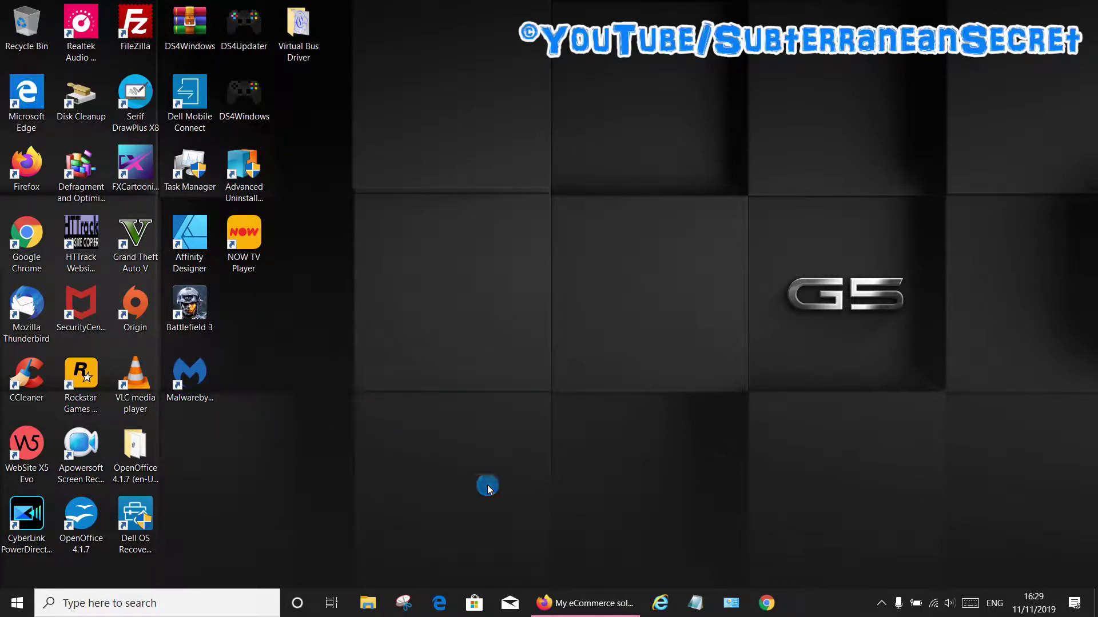
# Sign up for a free ShopFactory trial with the user's full name and e-mail.
pyautogui.click(566, 603)
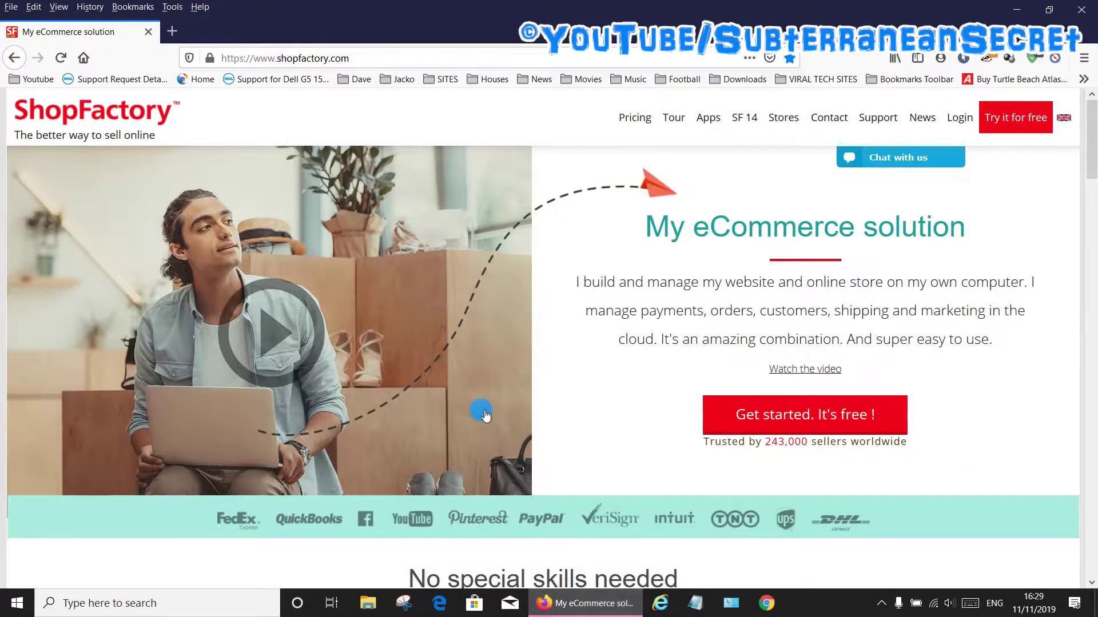
pyautogui.click(1012, 124)
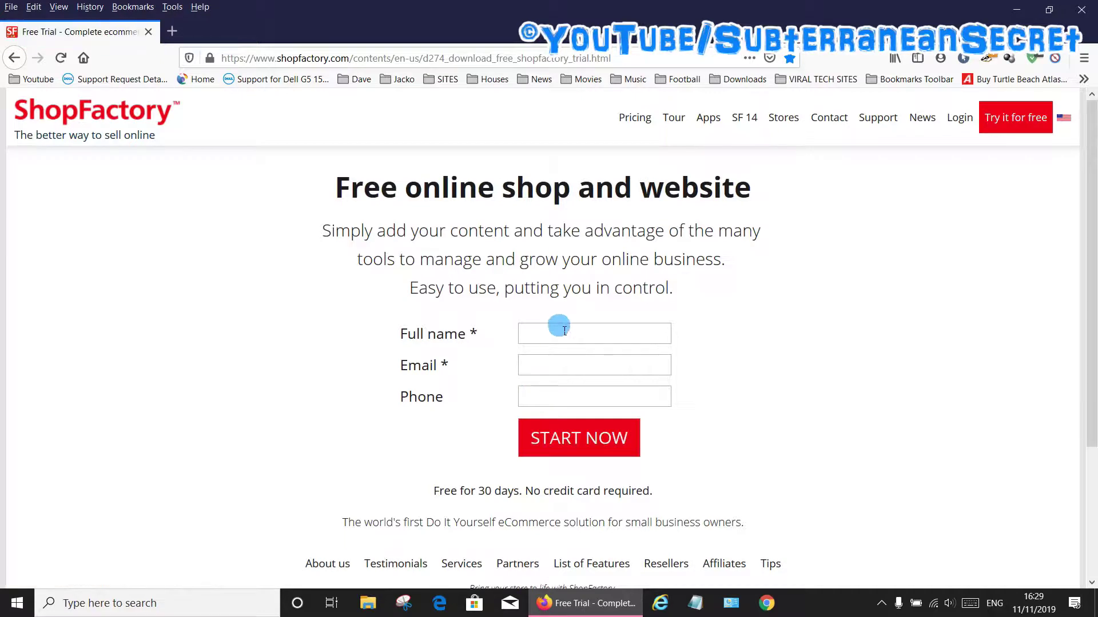
pyautogui.write('ytgrf')
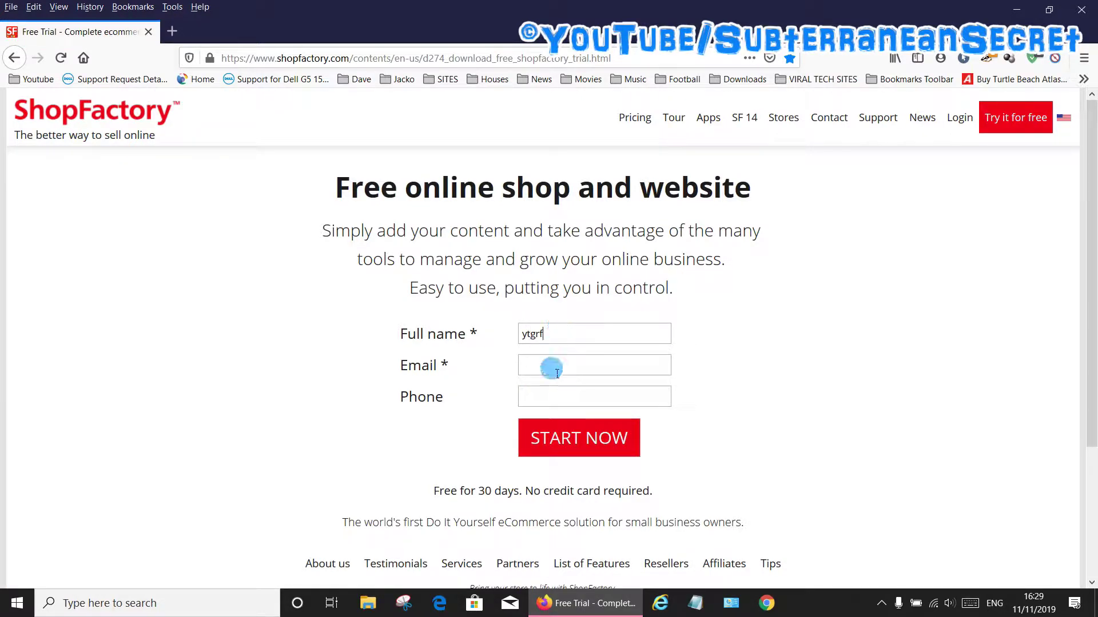
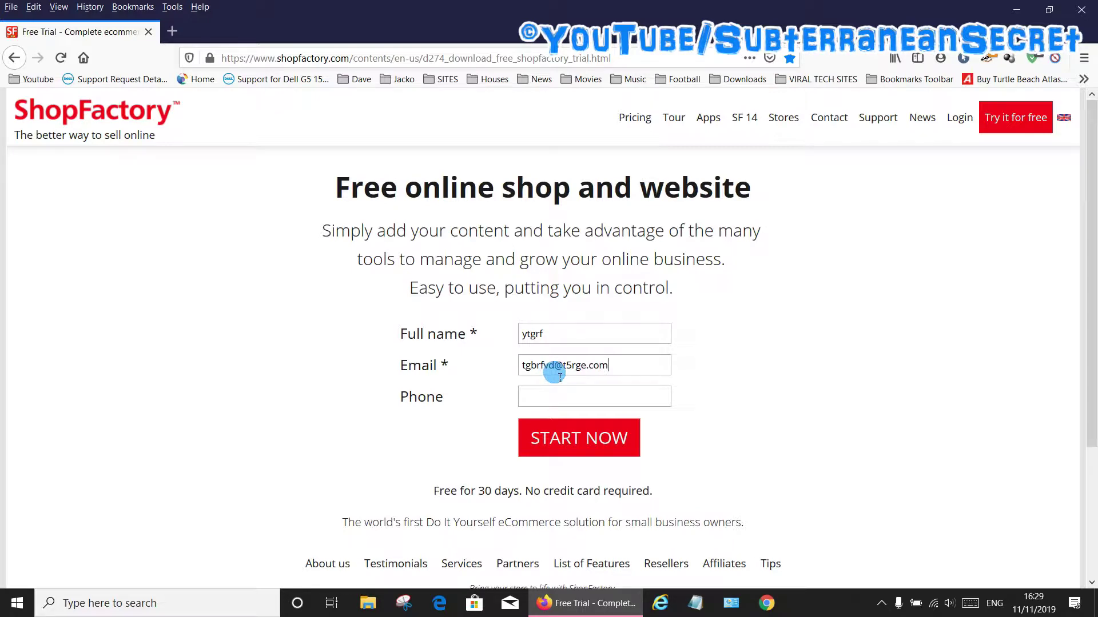
pyautogui.click(597, 437)
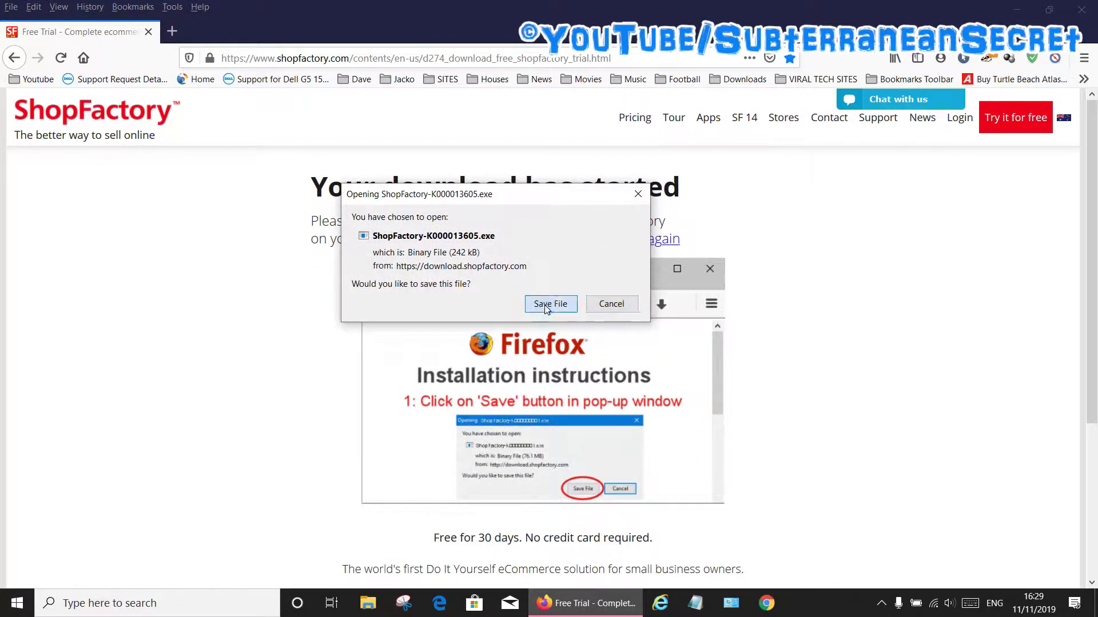
# Save the trial installer ShopFactory-K000013605.exe to the Downloads folder.
pyautogui.click(547, 306)
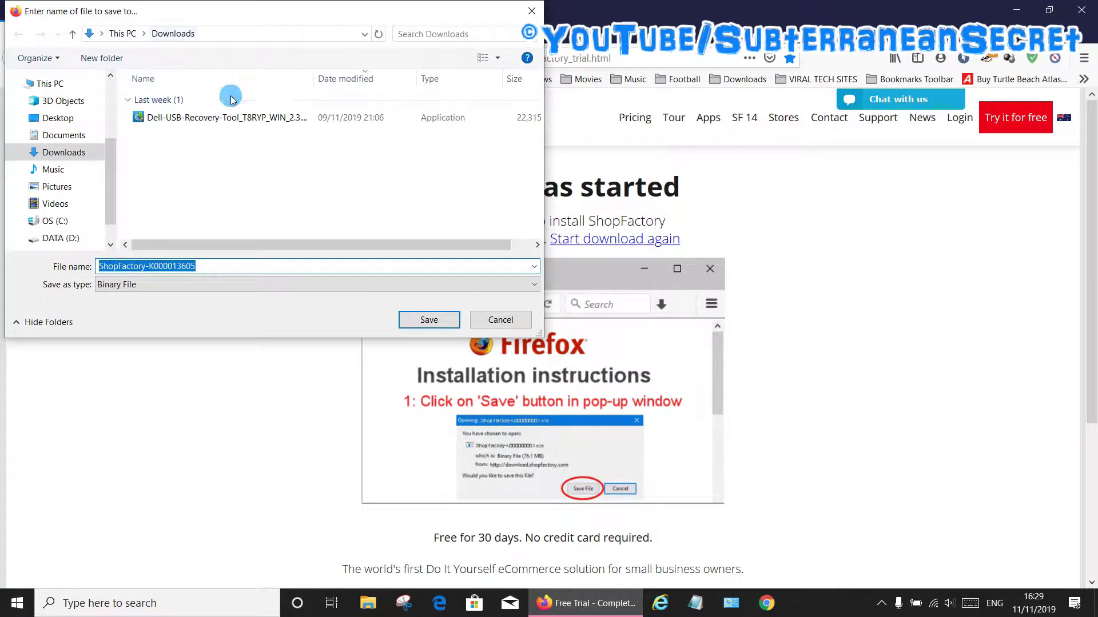
pyautogui.click(432, 322)
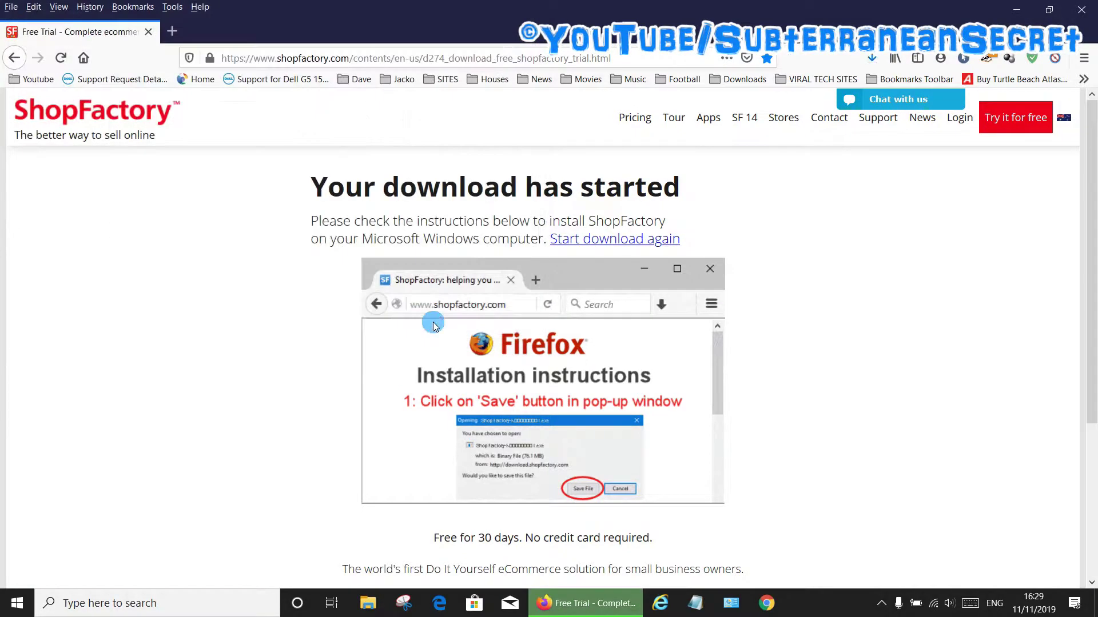
pyautogui.click(866, 62)
# Turn on airplane mode to go offline, then run ShopFactory-K000013605.exe from Downloads.
pyautogui.click(860, 93)
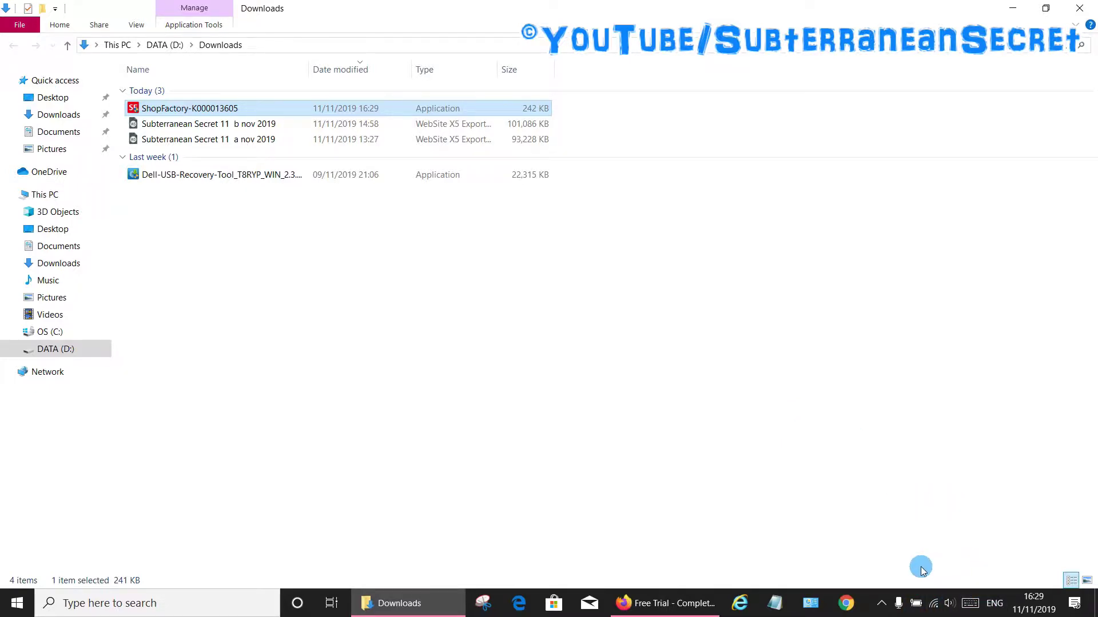
pyautogui.click(935, 604)
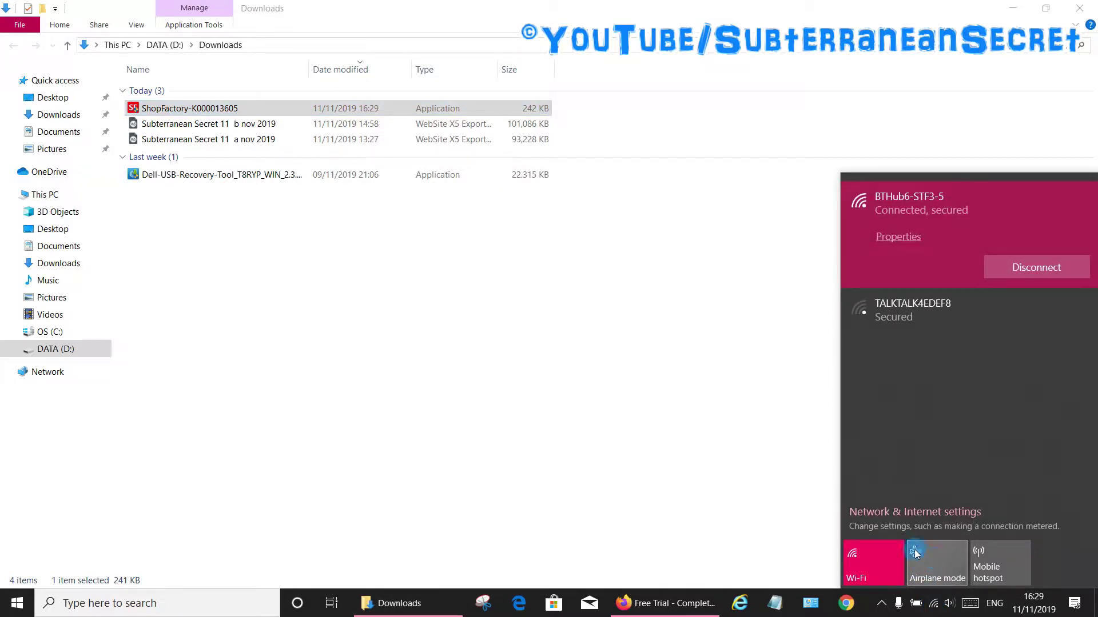
pyautogui.click(918, 550)
pyautogui.click(610, 316)
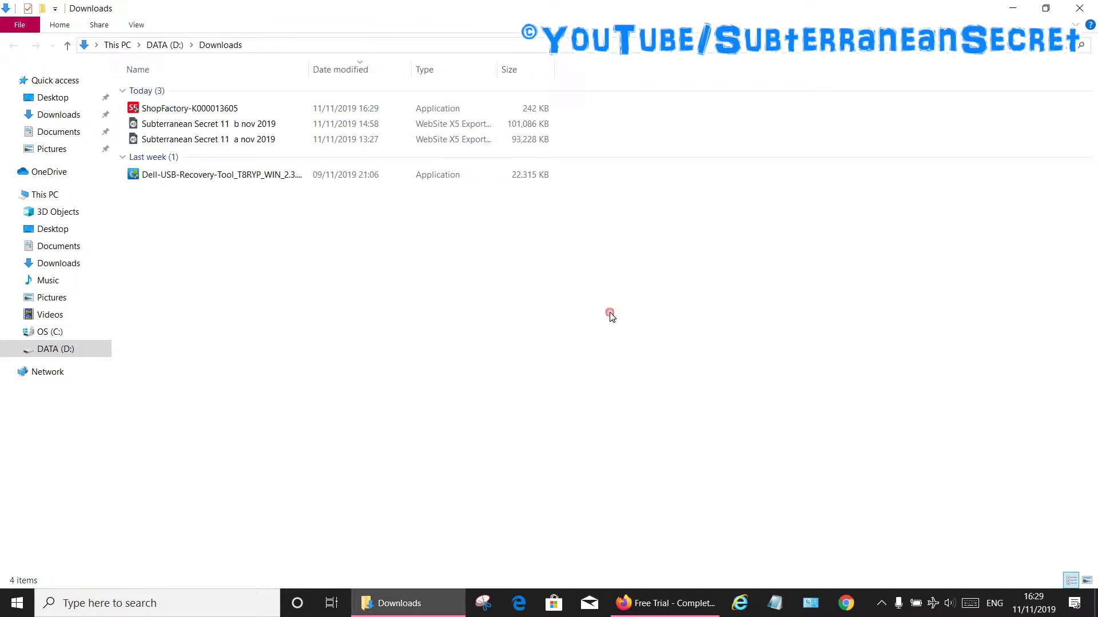
pyautogui.doubleClick(171, 113)
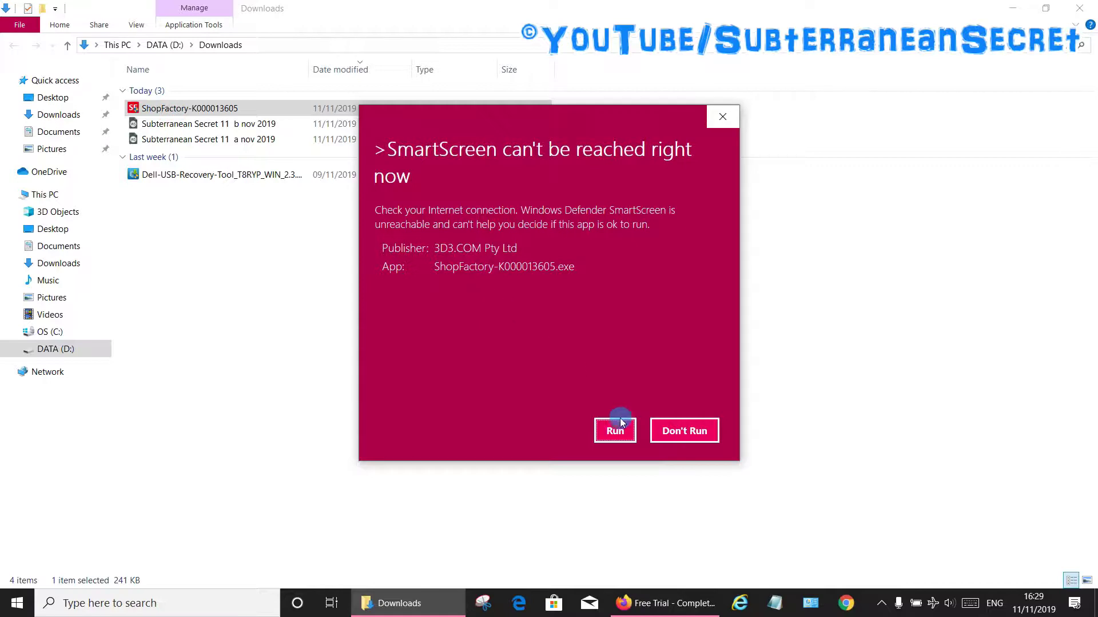
# Run the downloader offline past SmartScreen, then turn airplane mode off to reconnect Wi-Fi.
pyautogui.click(620, 424)
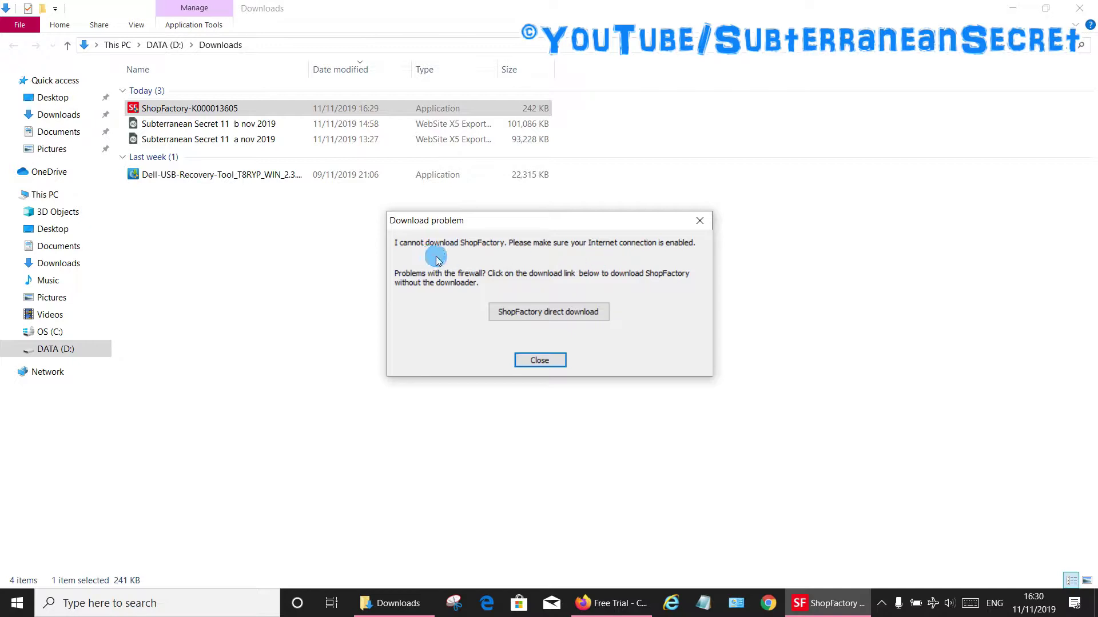
pyautogui.click(935, 607)
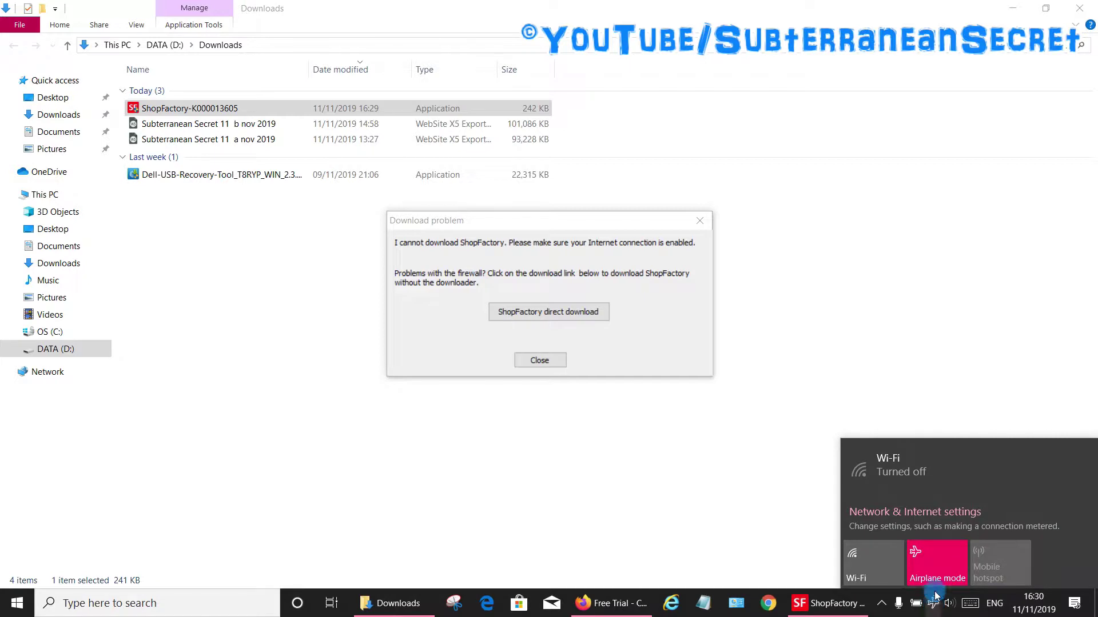
pyautogui.click(931, 573)
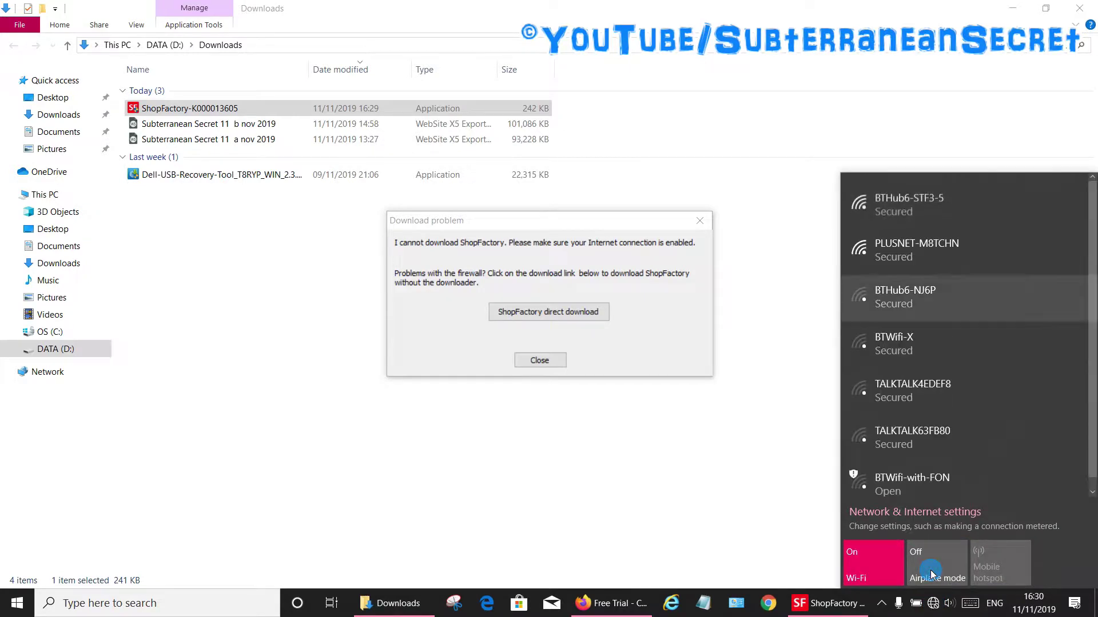
pyautogui.click(900, 243)
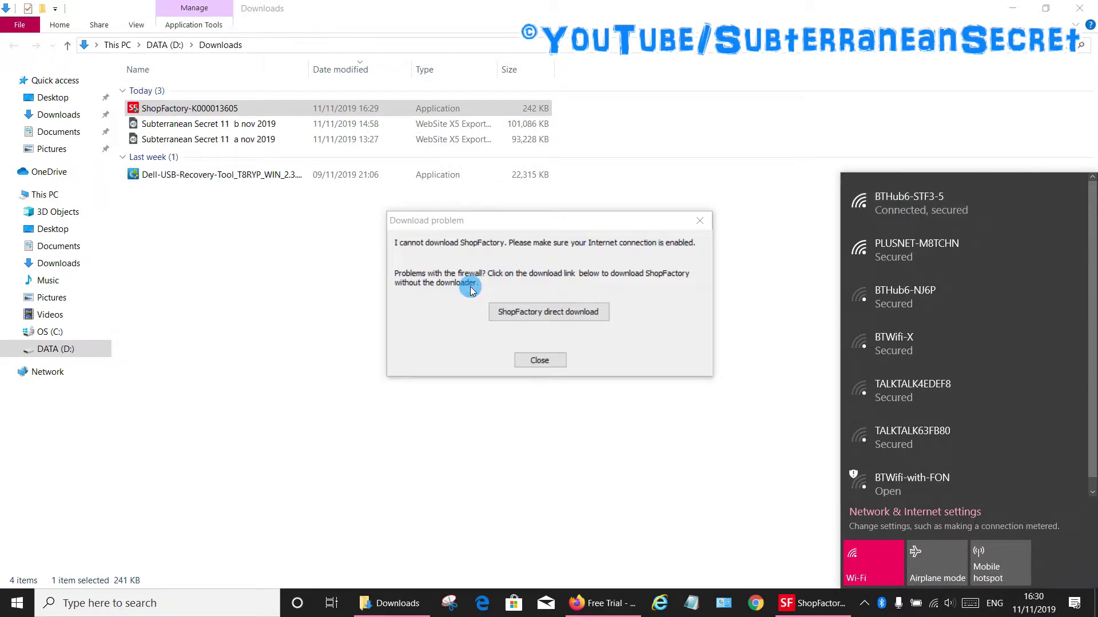
# Download v14_demo.exe (124 MB) through the direct download link into the Downloads folder.
pyautogui.click(540, 322)
pyautogui.click(539, 321)
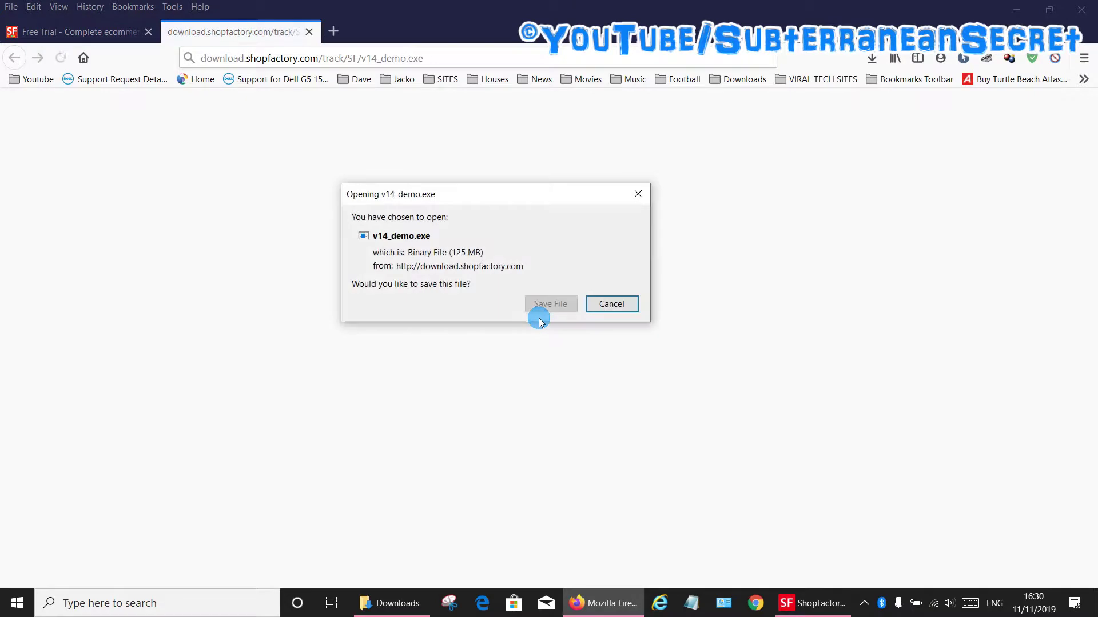
pyautogui.click(550, 304)
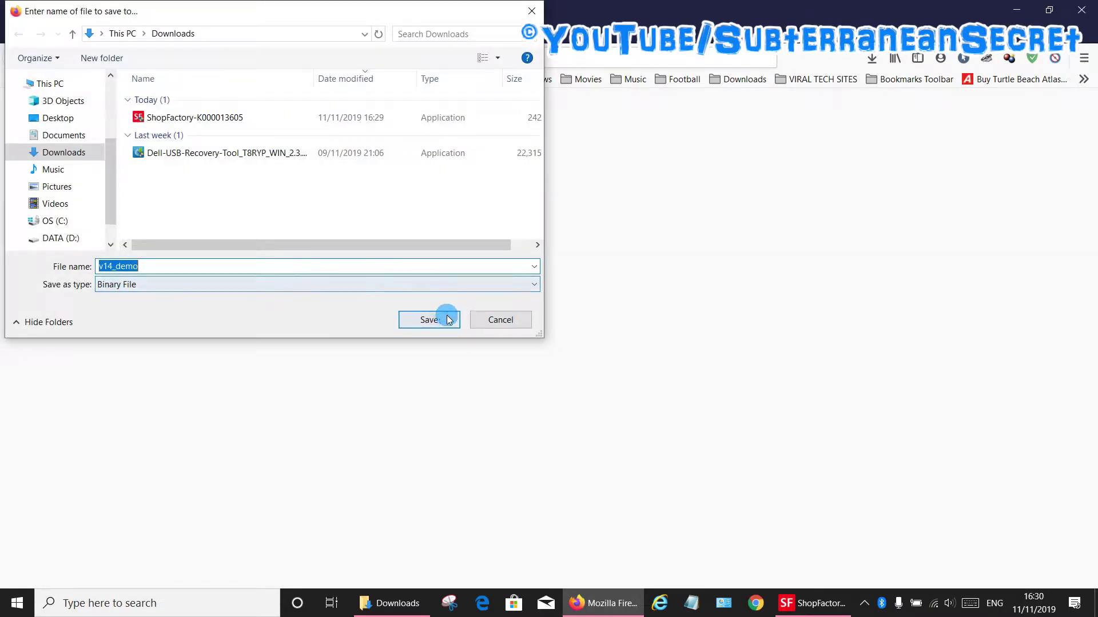
pyautogui.click(435, 319)
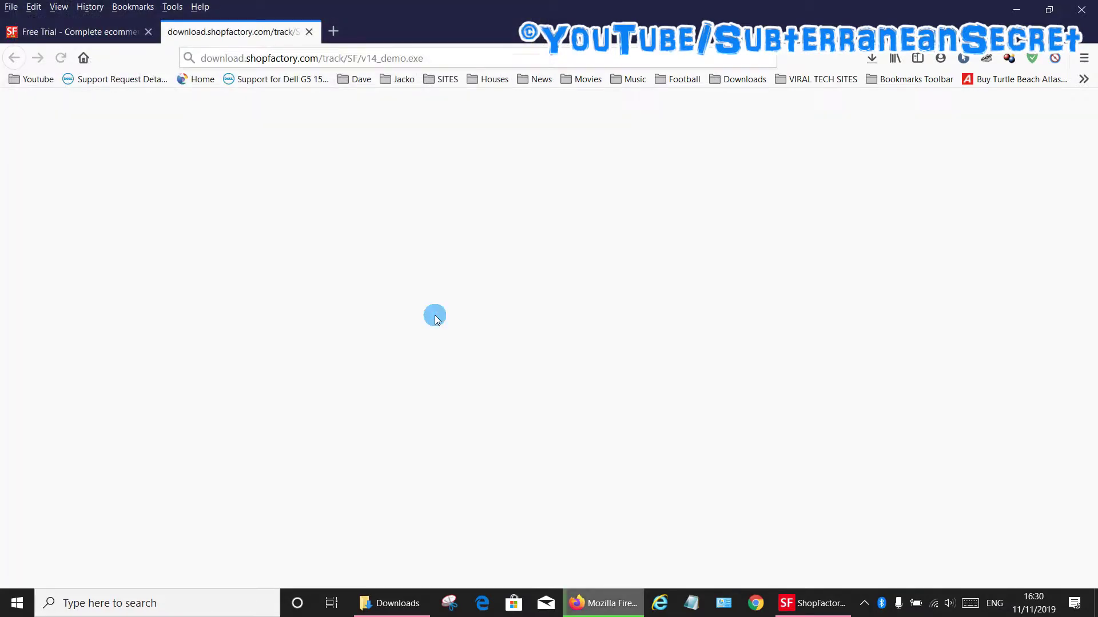
pyautogui.click(435, 319)
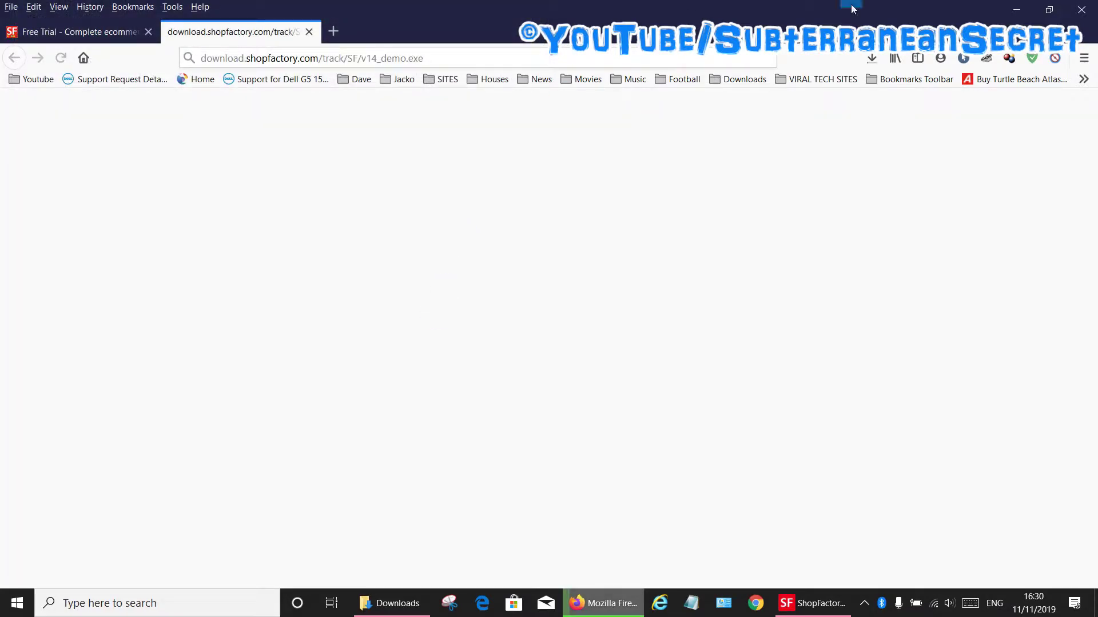
pyautogui.click(870, 59)
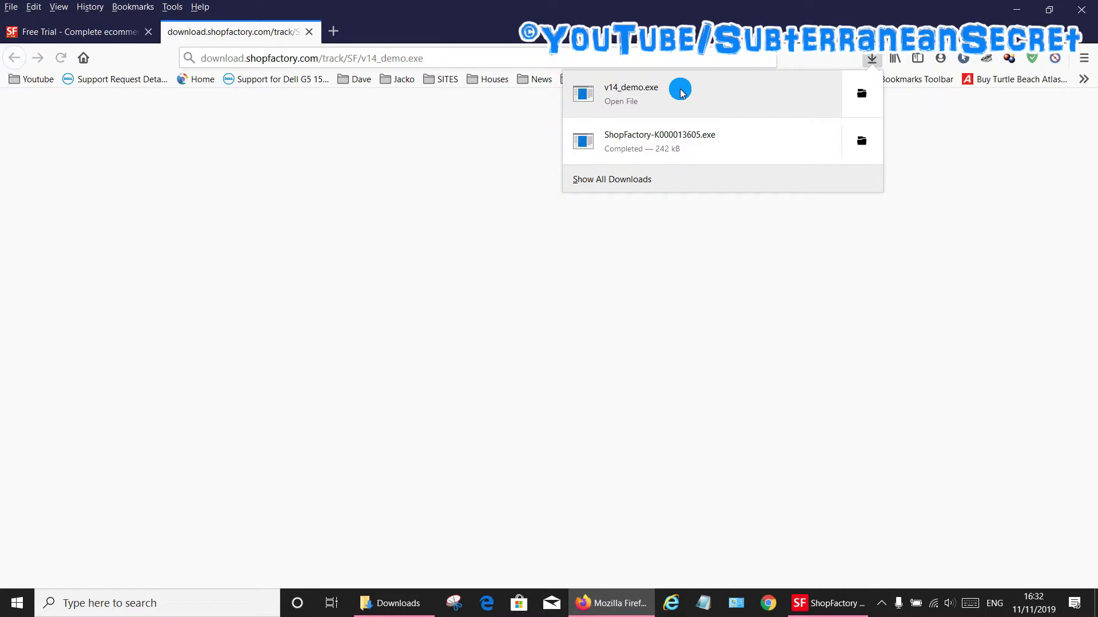
pyautogui.click(862, 94)
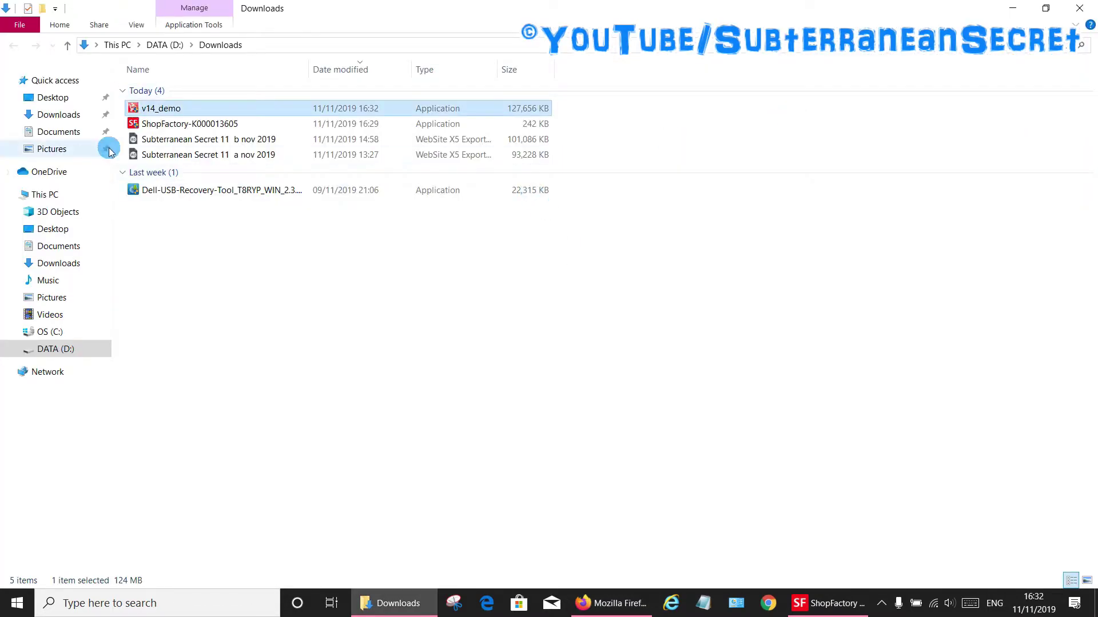
# Run v14_demo.exe from Downloads, choosing Run anyway at the SmartScreen warning.
pyautogui.doubleClick(172, 111)
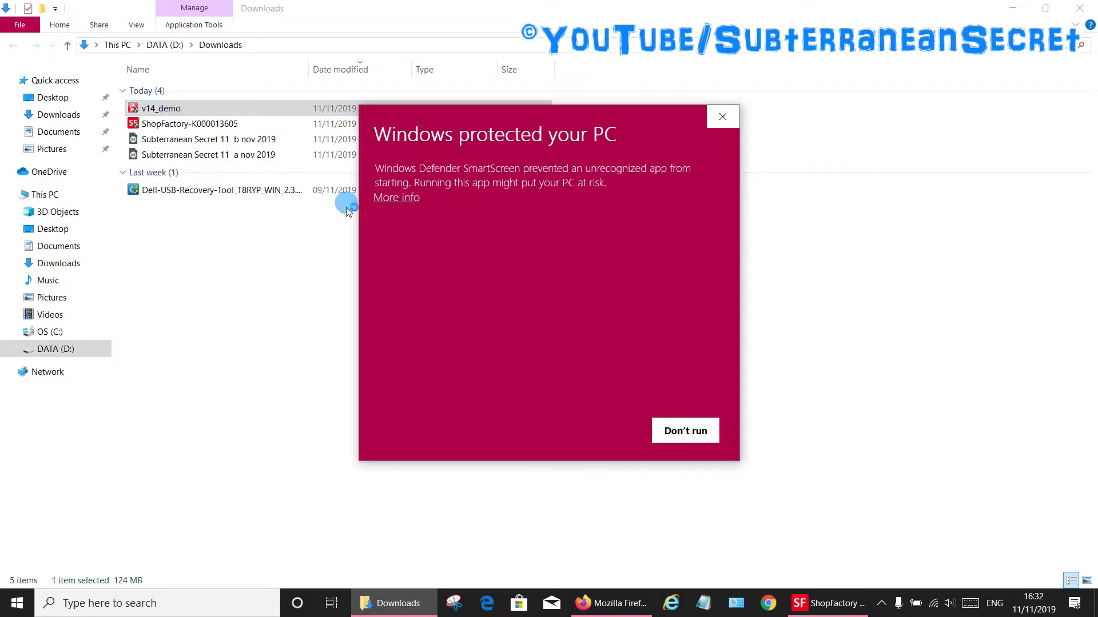
pyautogui.click(401, 200)
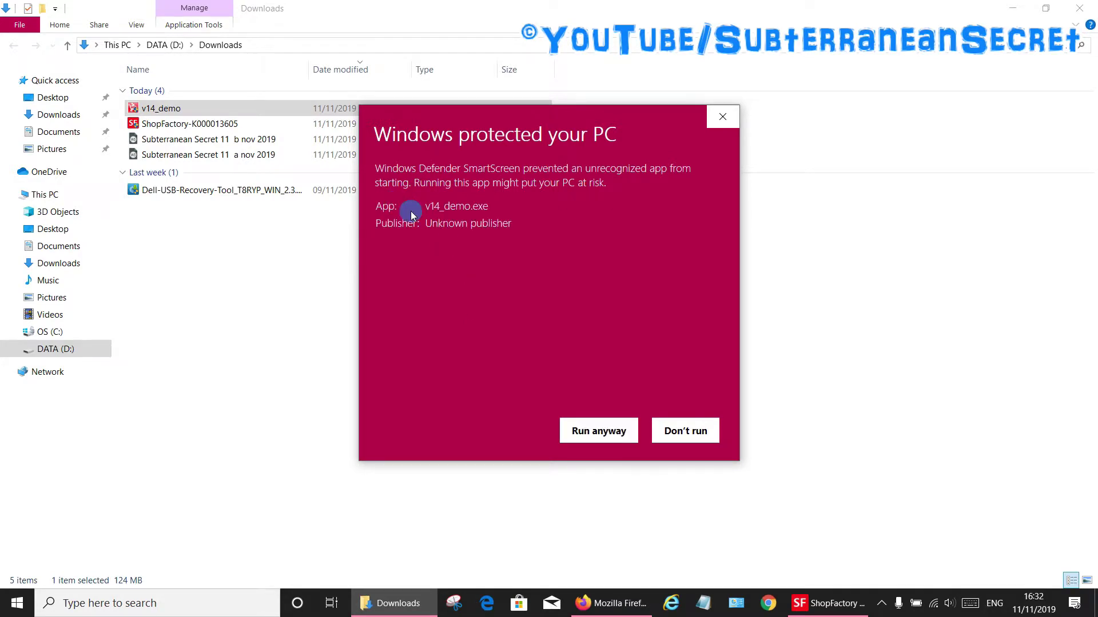
pyautogui.click(587, 436)
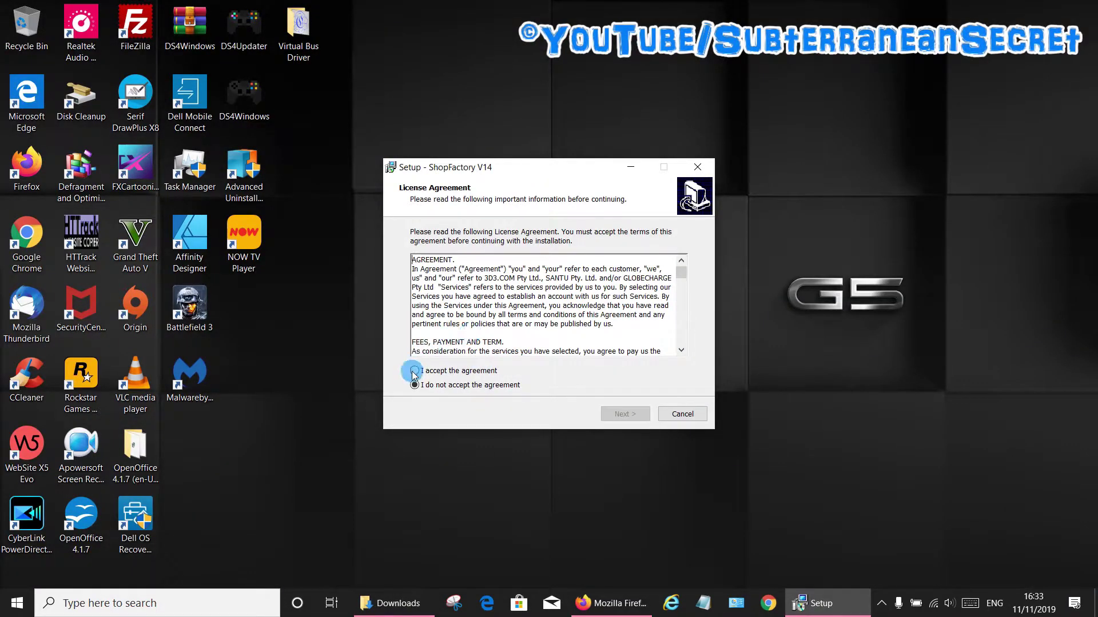
# Accept the licence and install ShopFactory V14 with default location, full components and folder.
pyautogui.click(414, 371)
pyautogui.click(619, 416)
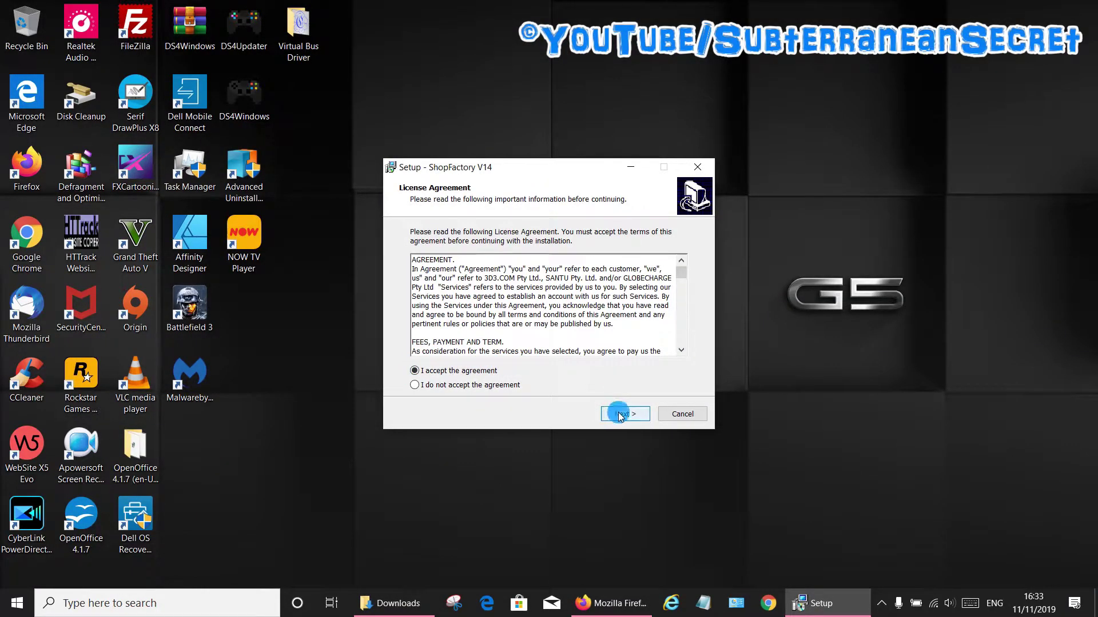
pyautogui.click(619, 416)
pyautogui.click(619, 416)
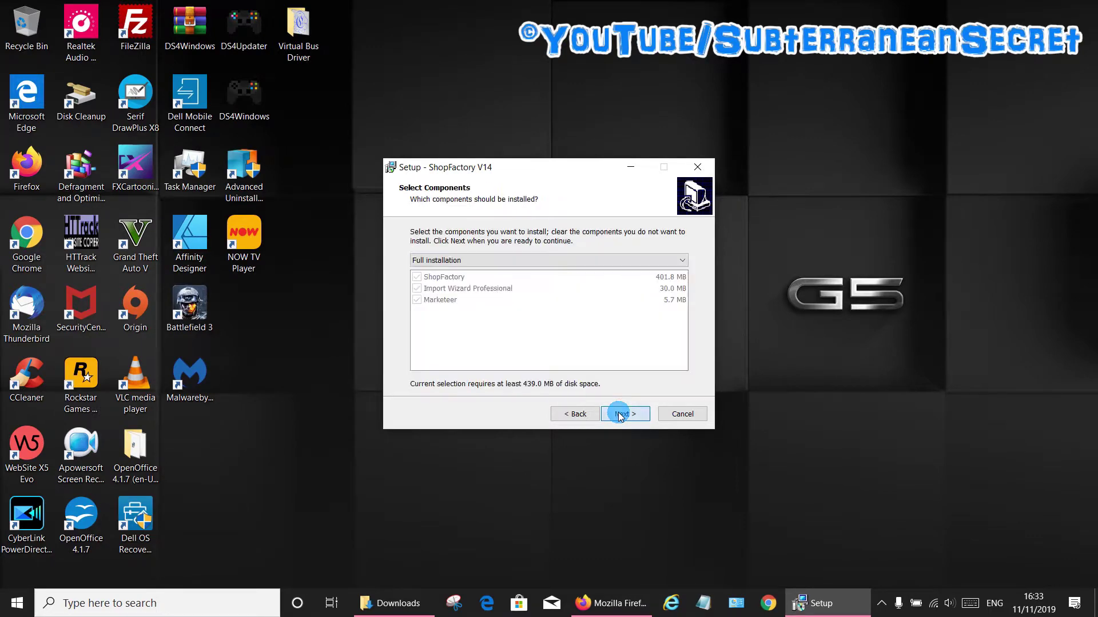
pyautogui.click(619, 416)
pyautogui.click(619, 416)
pyautogui.click(619, 416)
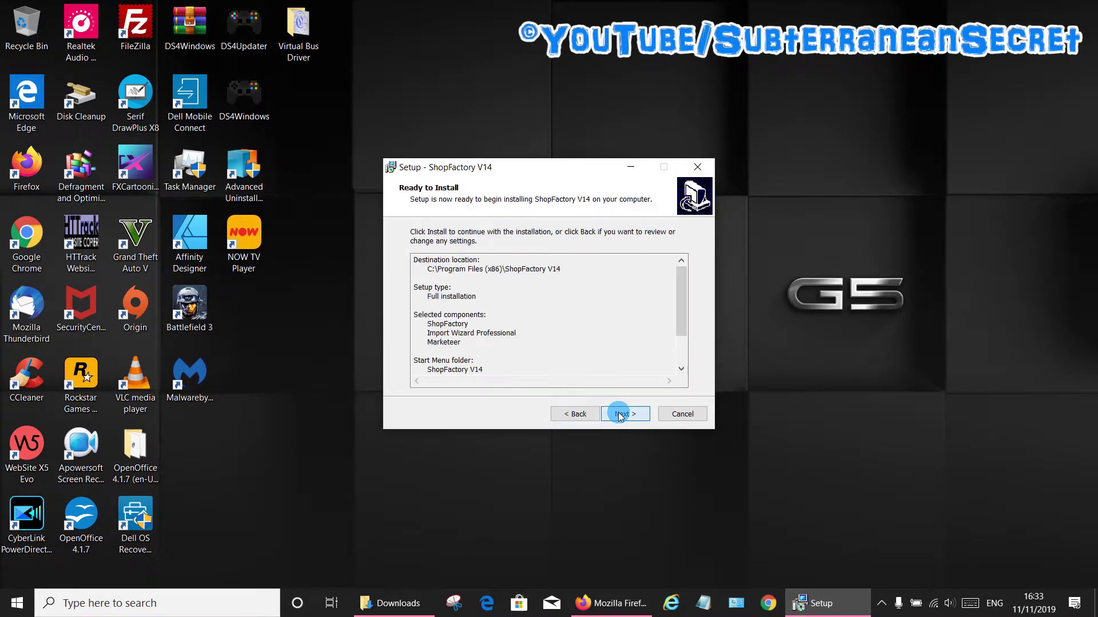
pyautogui.click(620, 416)
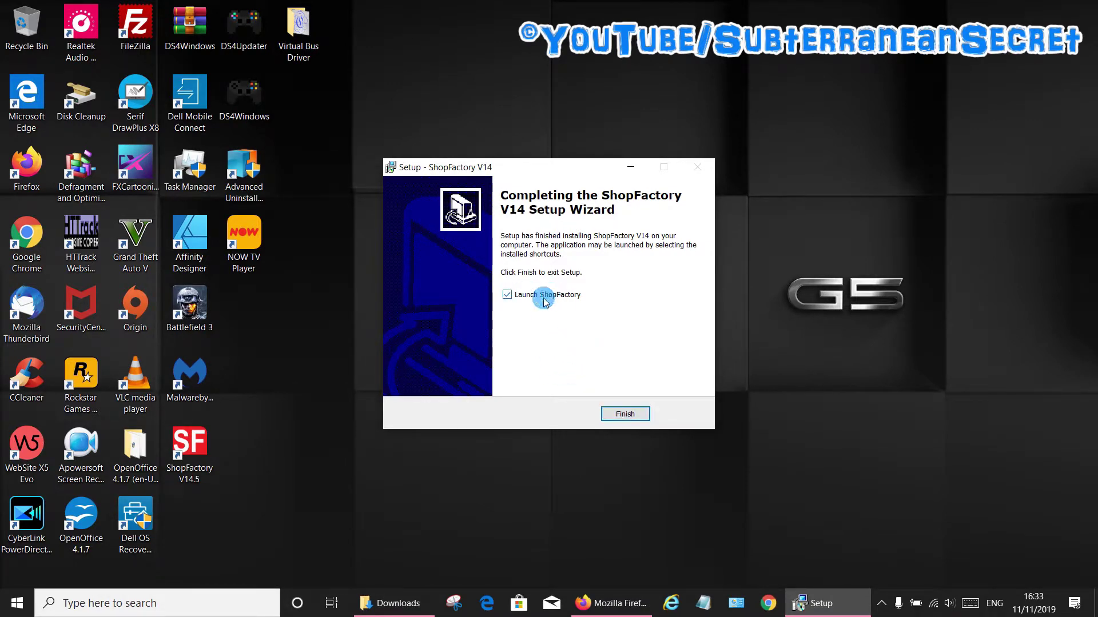
pyautogui.click(628, 414)
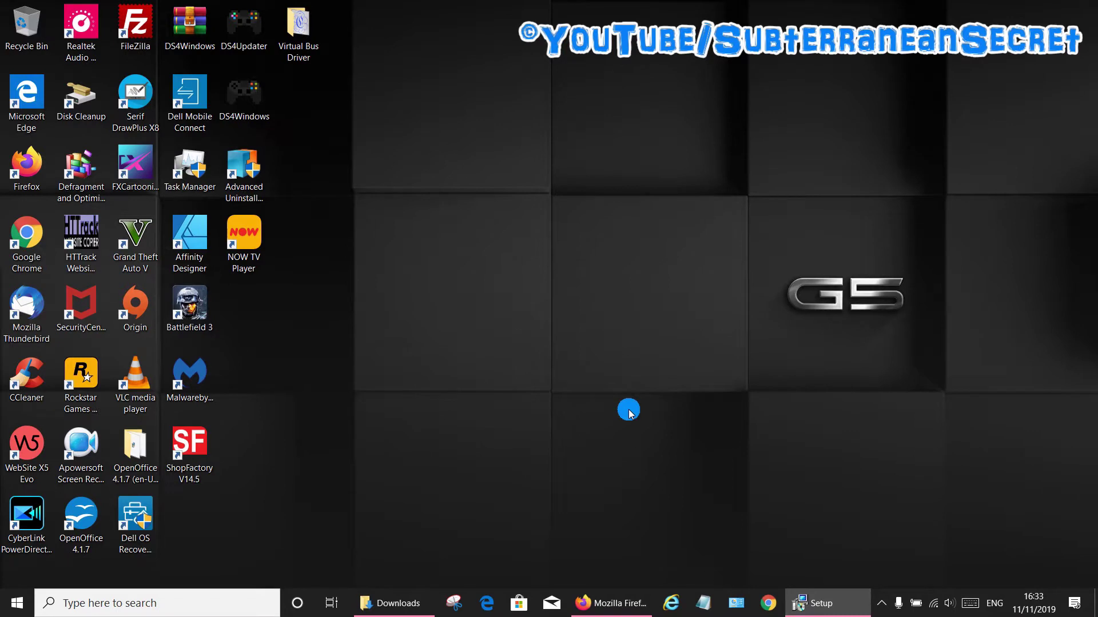